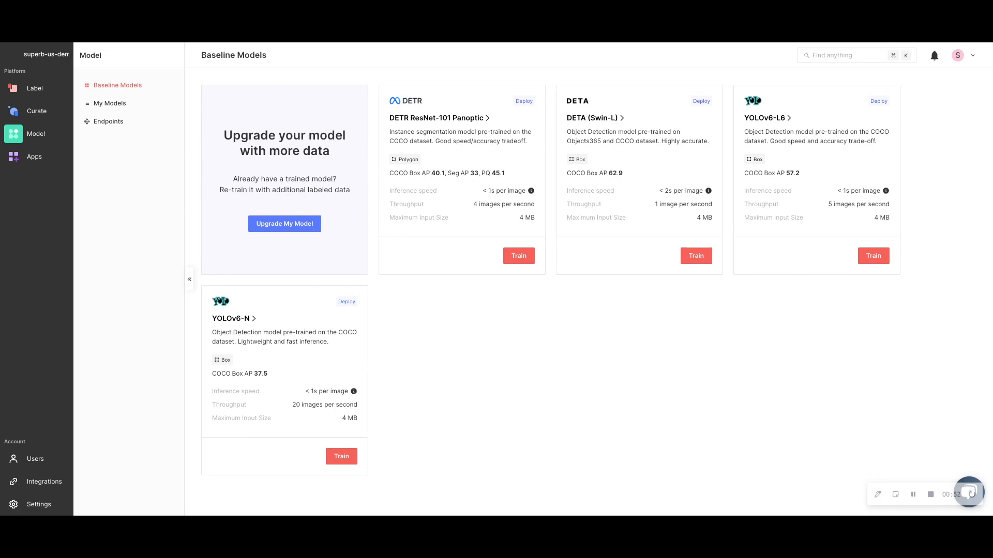
- Set up training for the YOLOv6-L6 baseline model with a manual train and validation split
click(872, 257)
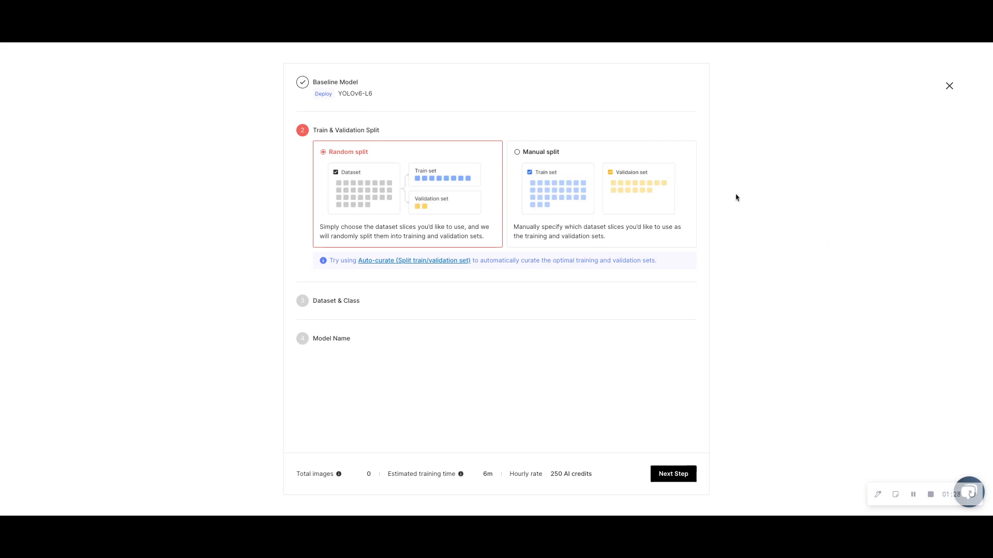
click(655, 155)
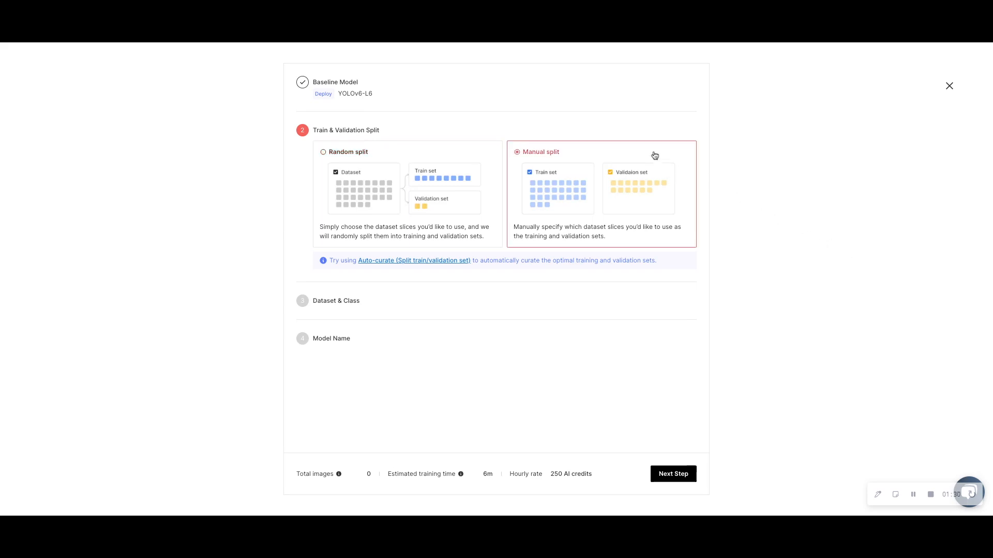
click(685, 476)
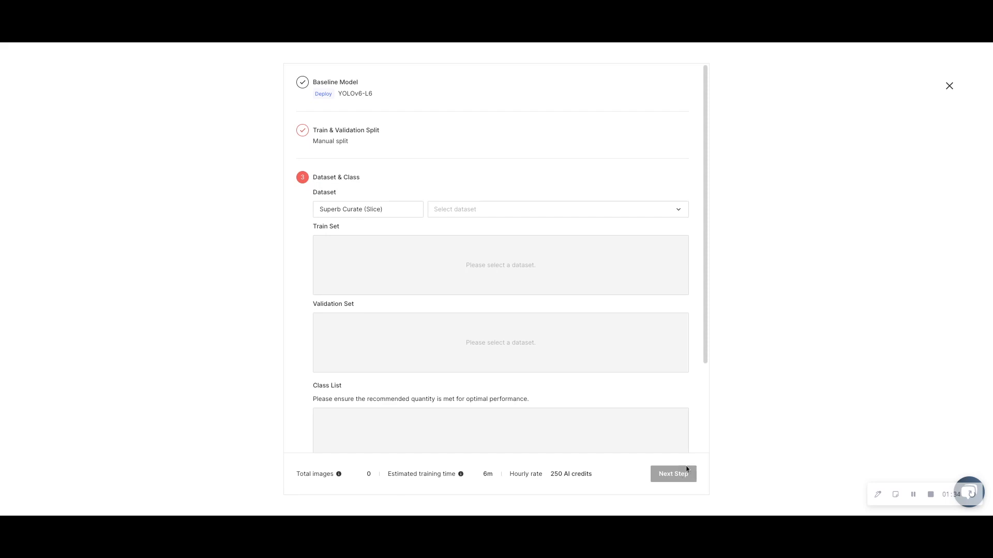
- Choose the bdd100k sample dataset, with TRAIN 230717 as the train set and VALIDATE 230717 as the validation set
click(541, 213)
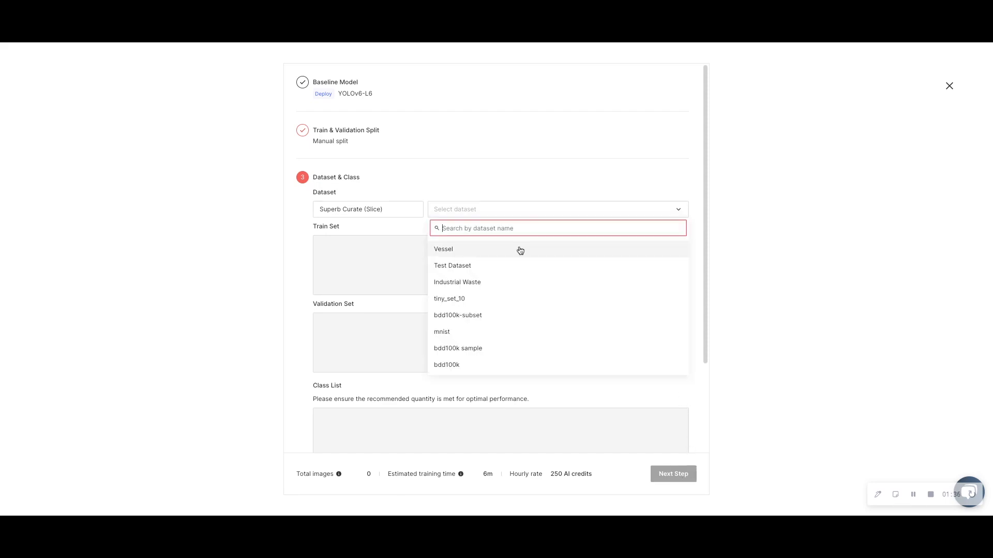
click(503, 349)
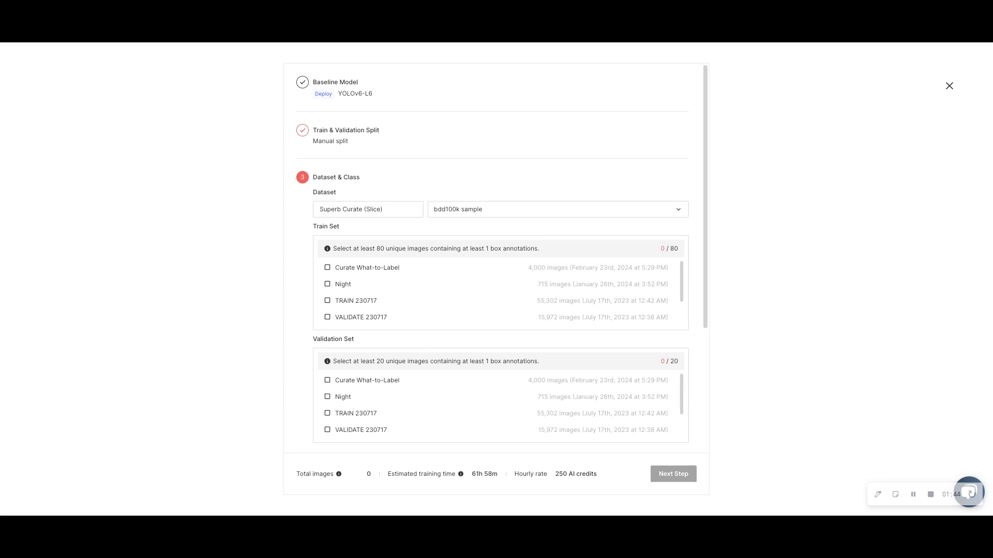
click(351, 302)
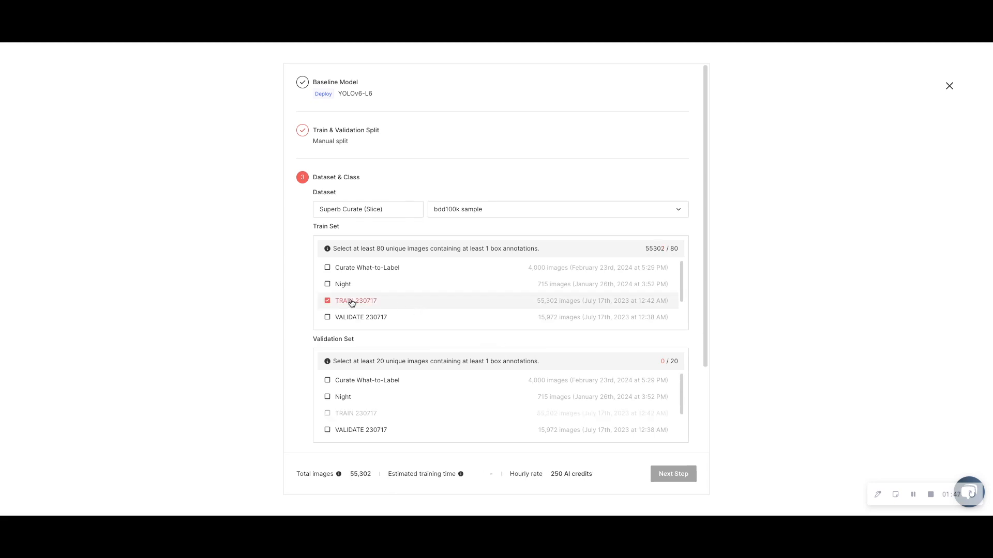
click(364, 431)
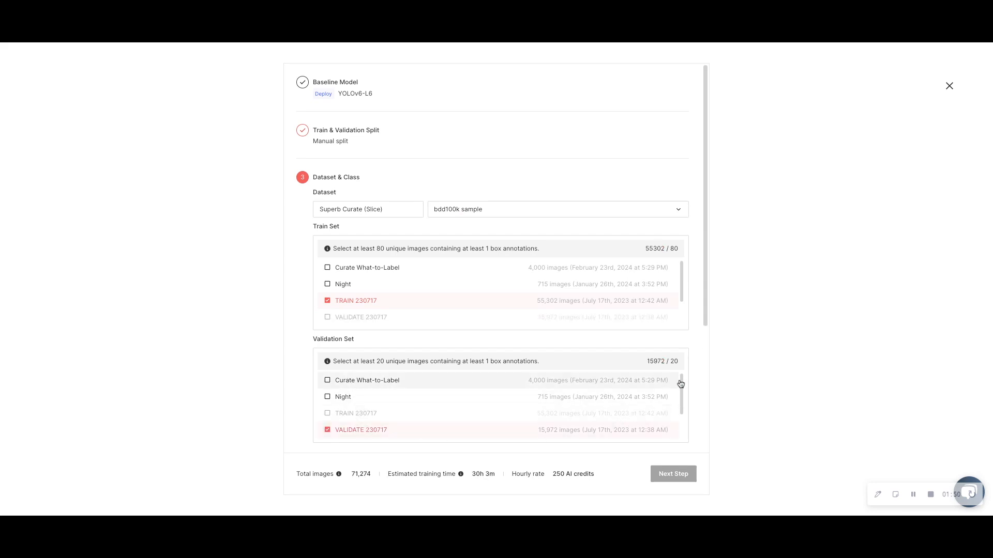
- Select all Box annotation classes in the class list and continue to the model naming stage
scroll(700, 357, down, 2)
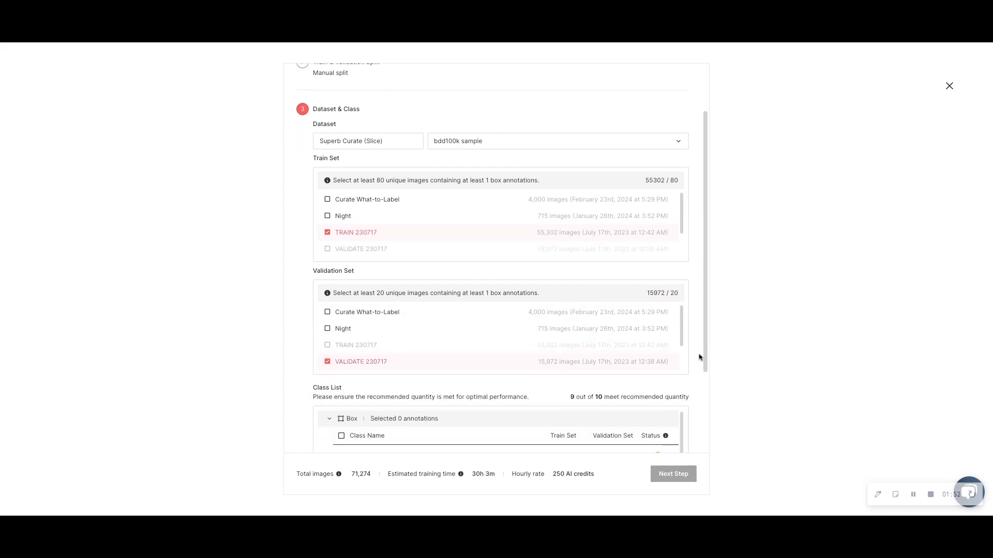
scroll(500, 259, down, 2)
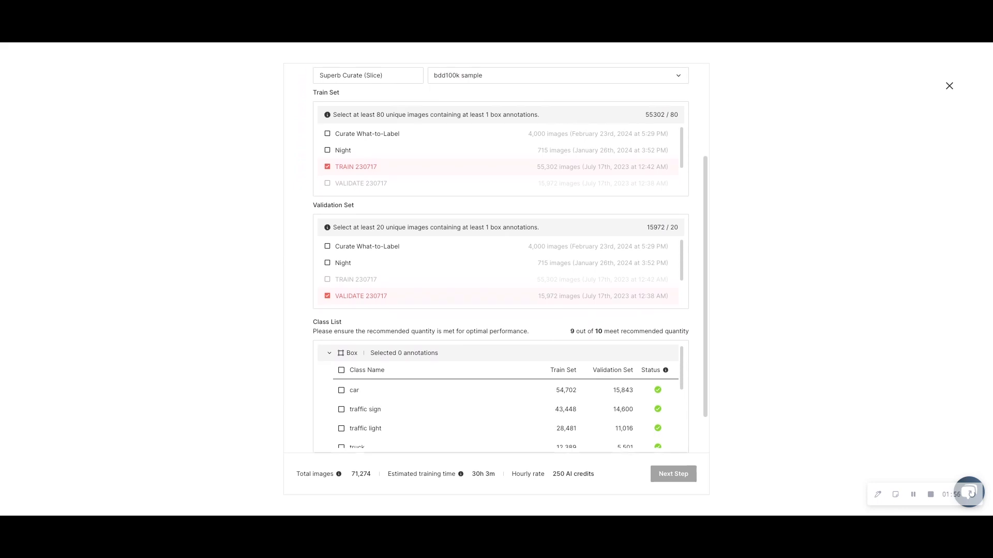
scroll(498, 348, down, 1)
scroll(363, 336, down, 5)
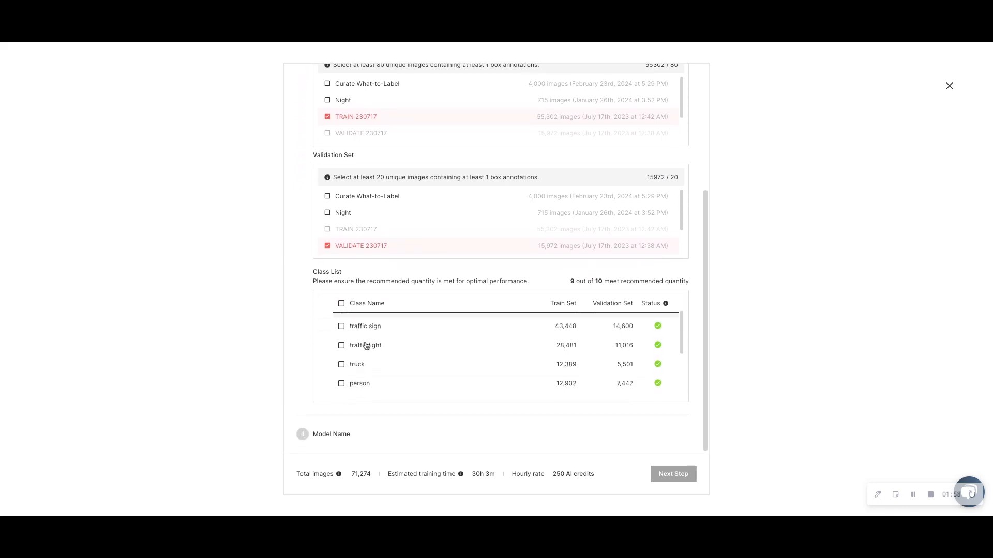
scroll(363, 341, up, 5)
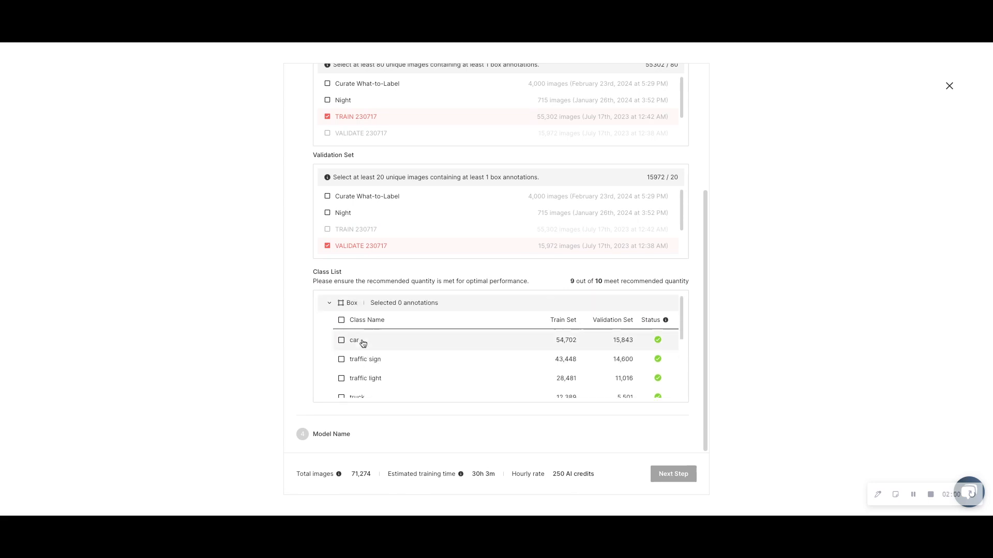
click(341, 320)
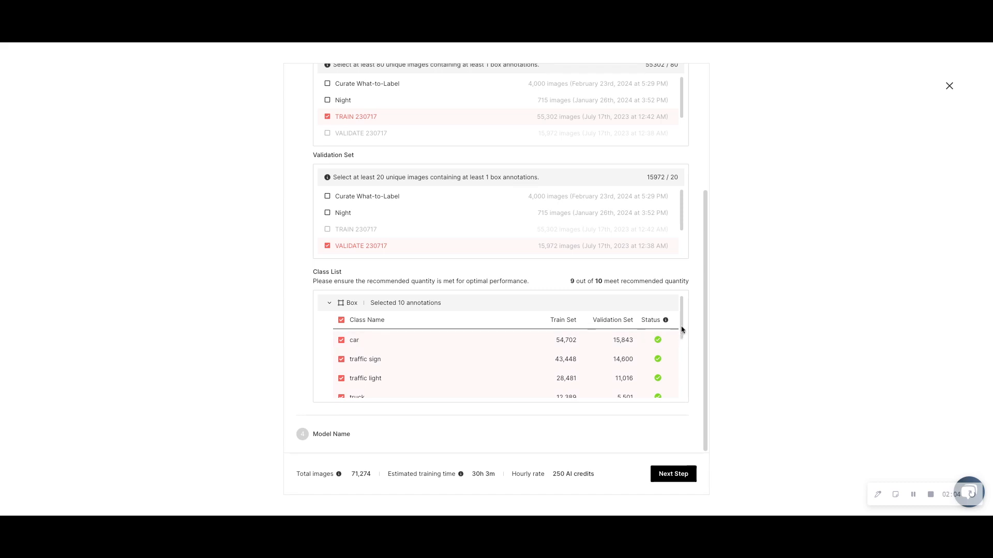
drag(682, 330, 681, 394)
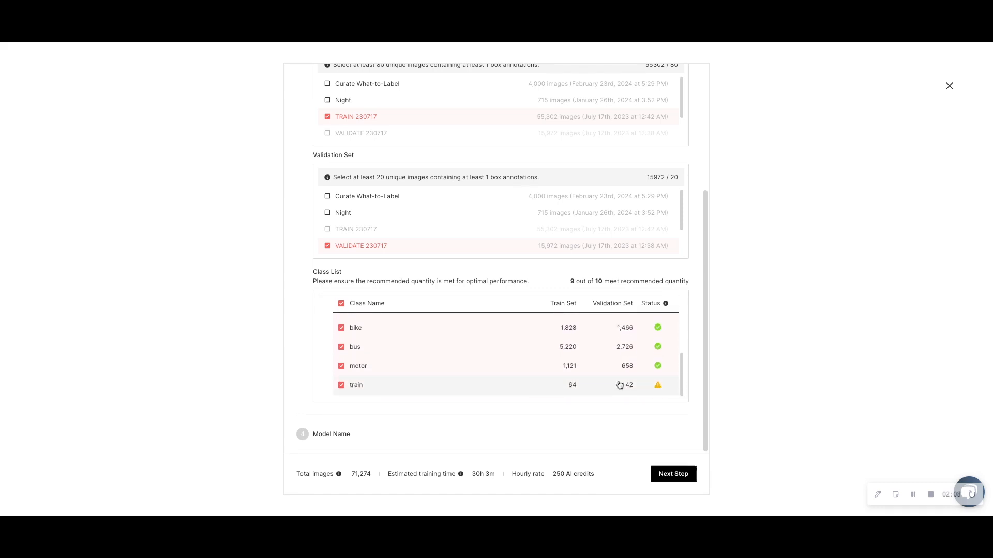
click(683, 474)
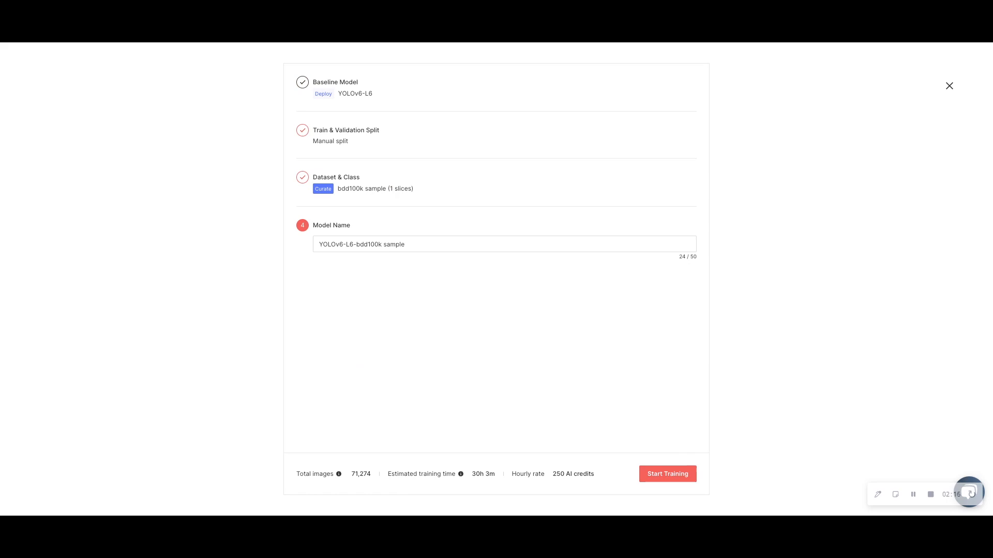
- Name the model "YOLOv6-L6-bdd100k v1" and start its training
double_click(403, 244)
text(v1)
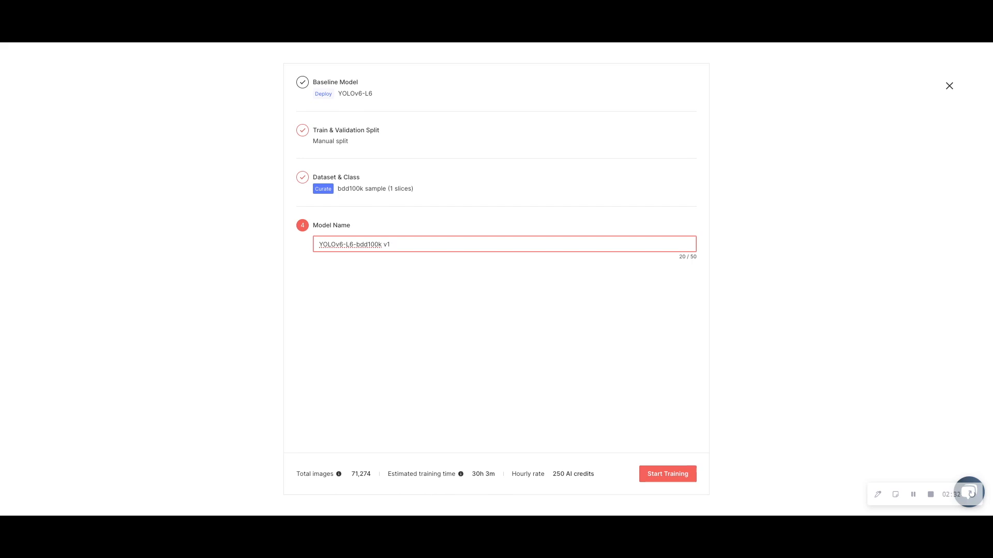
click(655, 475)
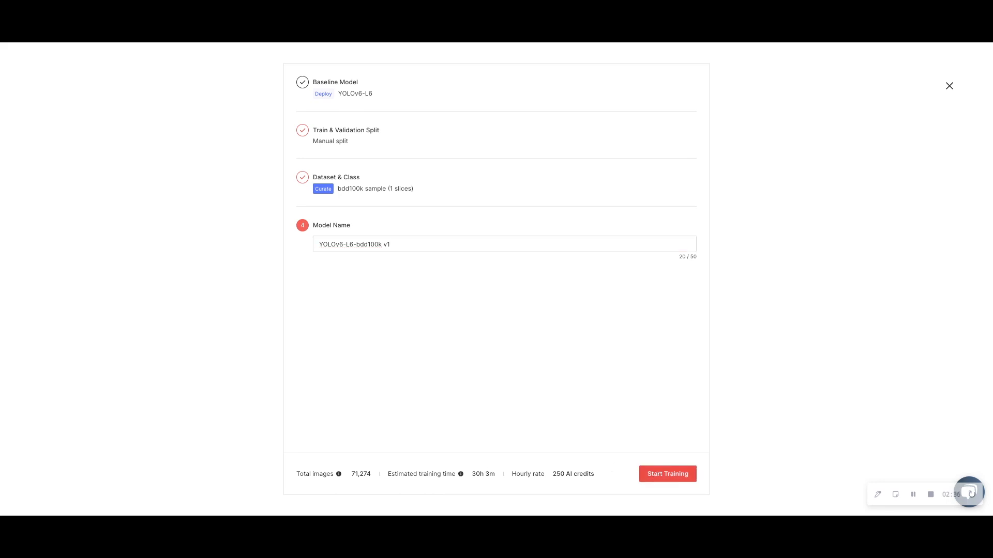
click(514, 392)
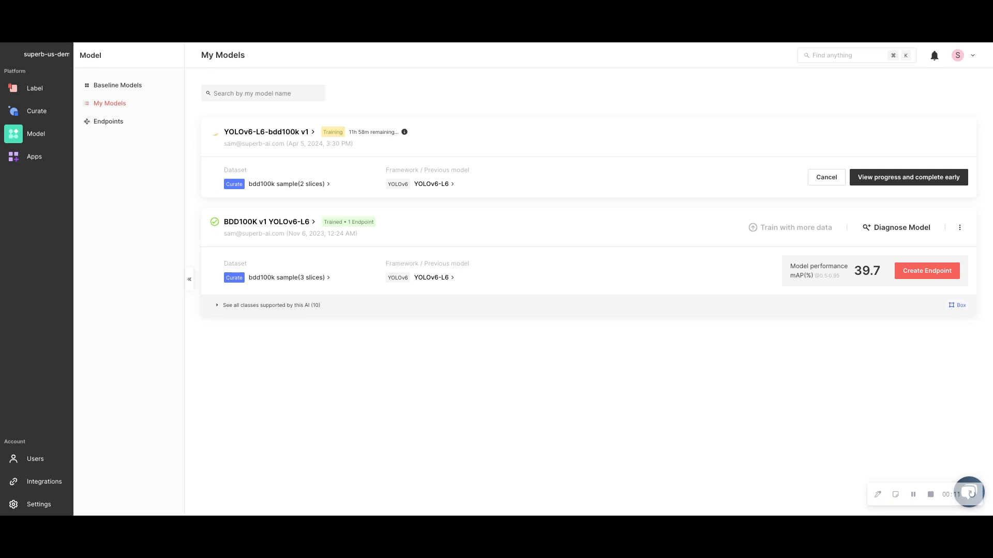
- Examine the per-class performance and data statistics of the trained YOLOv6-L6-bdd100k v1 model
click(288, 133)
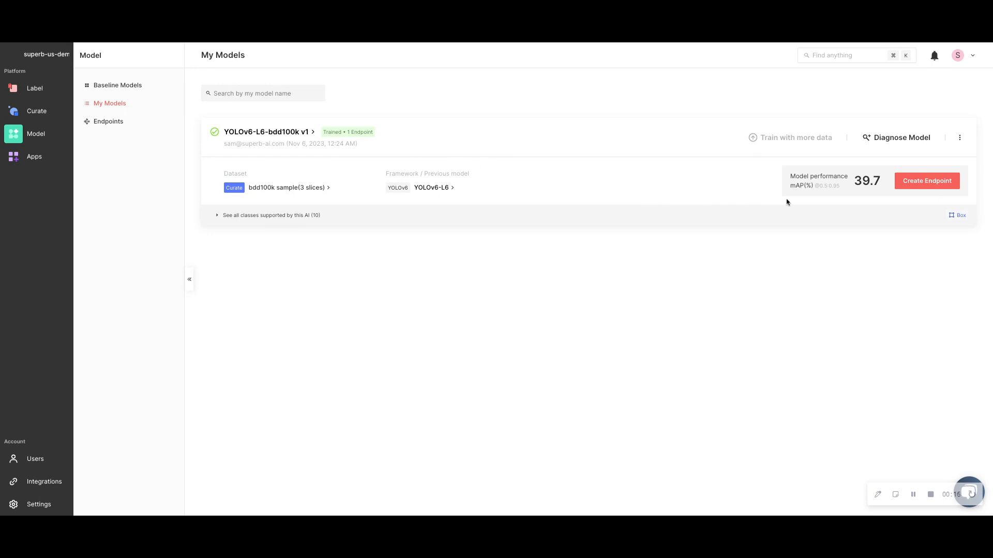
click(655, 219)
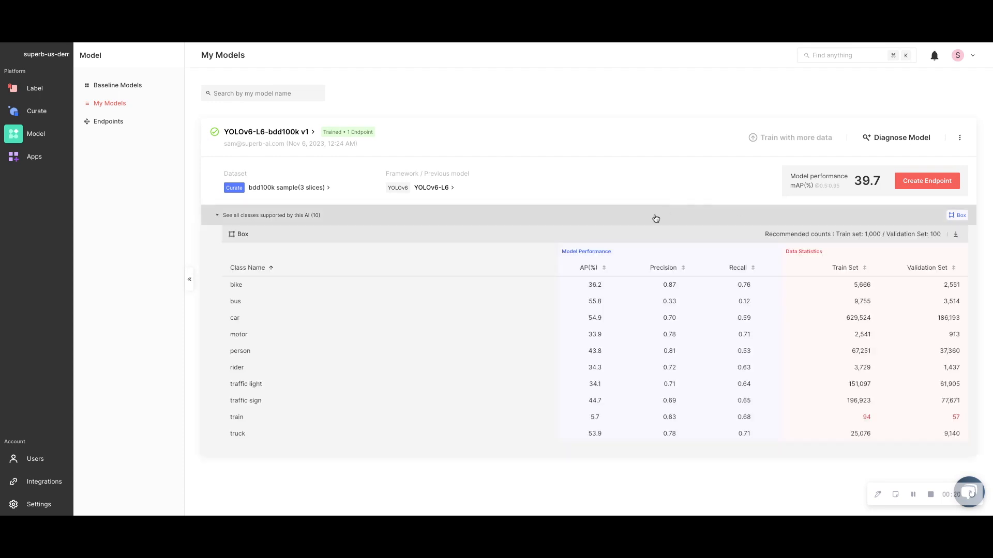
click(656, 218)
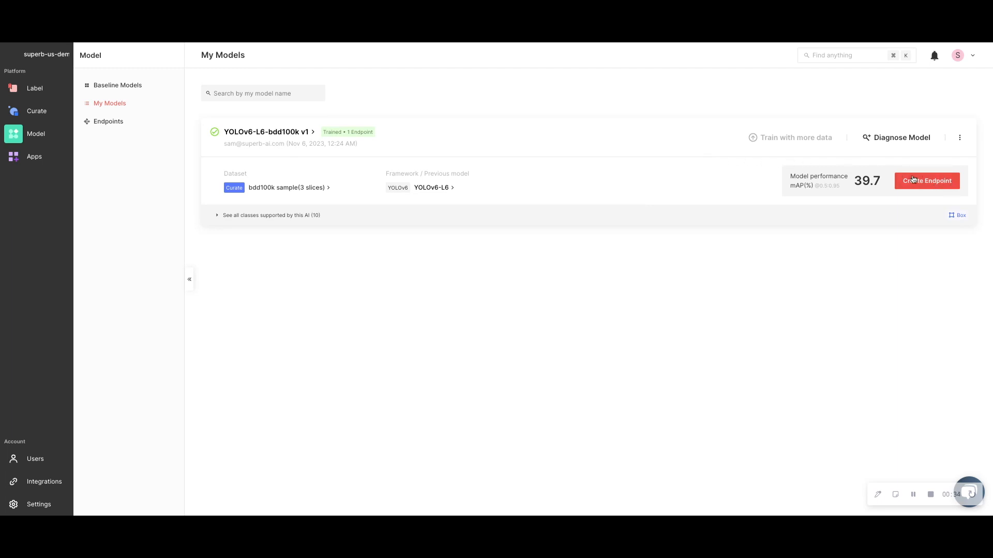
mouse_move(812, 176)
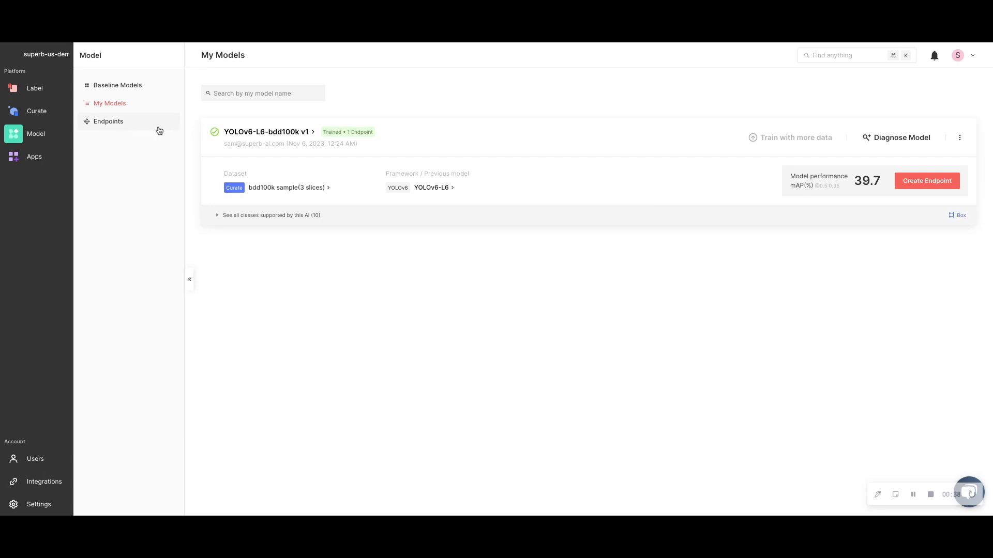
- Create an endpoint named "YOLOv6 endpoint" that deploys the YOLOv6-L6-bdd100k v1 model, without a scheduled pause
click(113, 124)
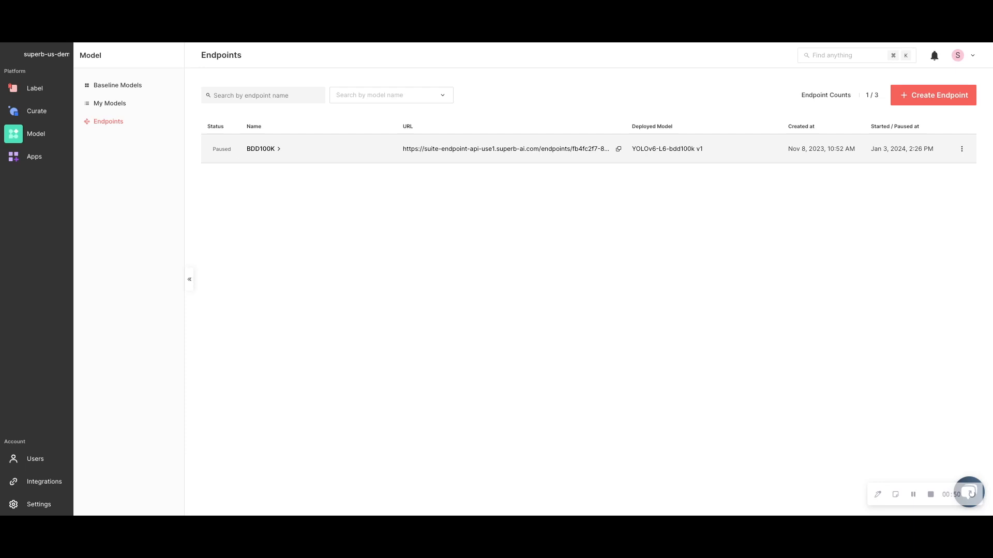
click(952, 97)
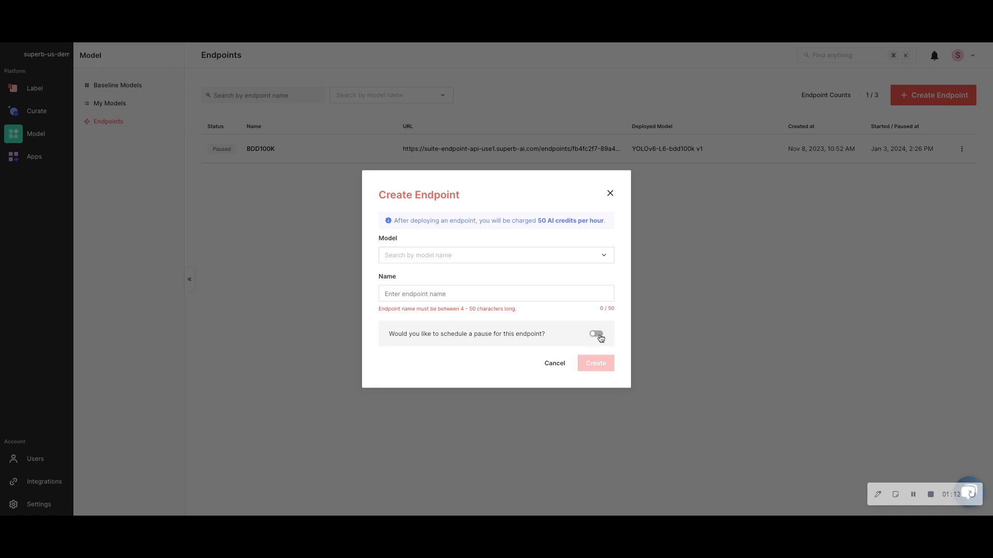
click(462, 258)
click(451, 295)
click(442, 299)
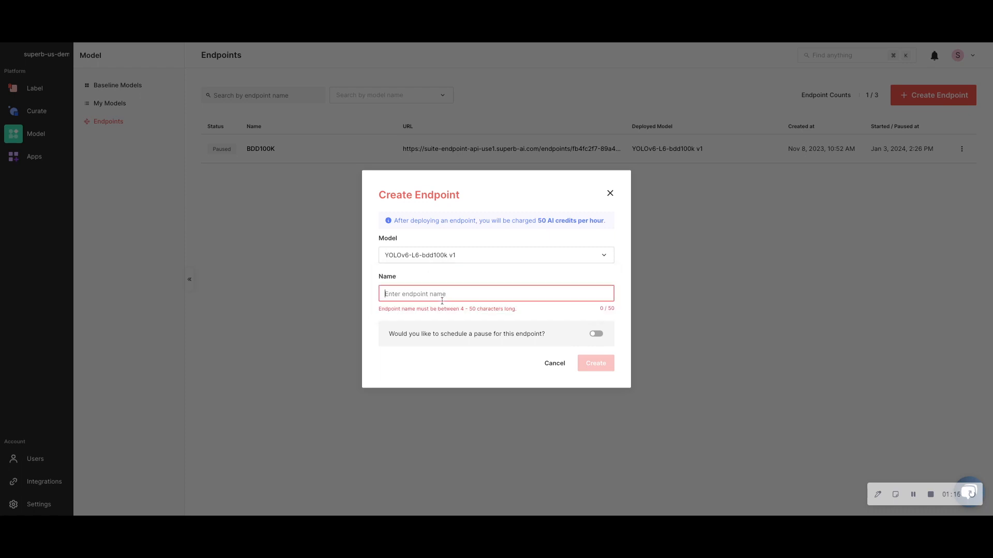
text(YOLOv6 endpo)
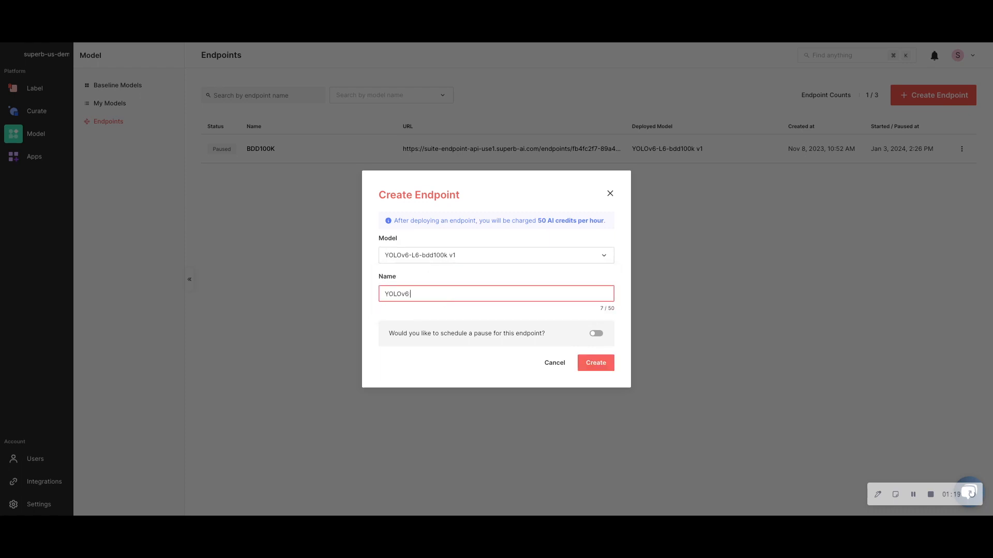
text(int)
click(595, 363)
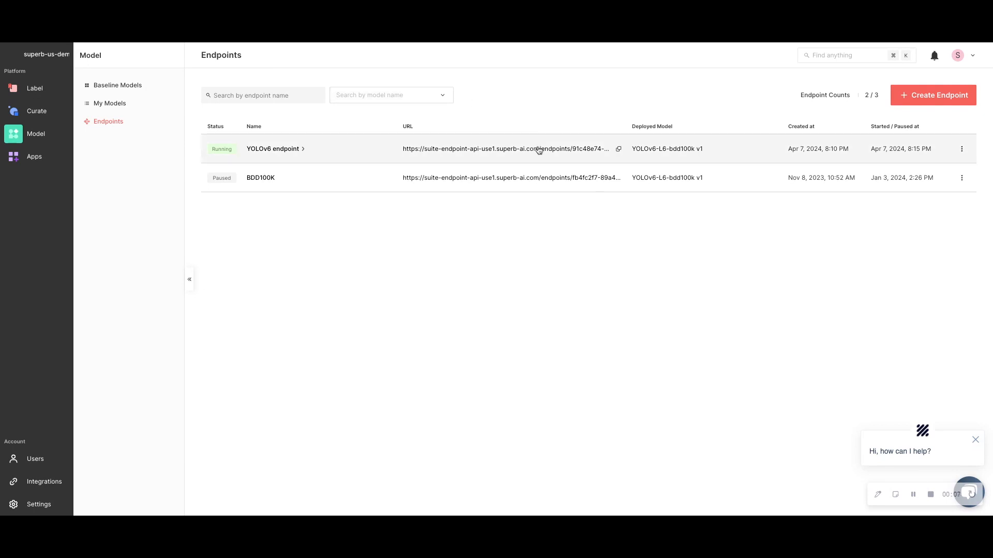
- Copy the YOLOv6 endpoint's URL, and view its cURL and Javascript SDK snippets on the endpoint's detail page
click(515, 151)
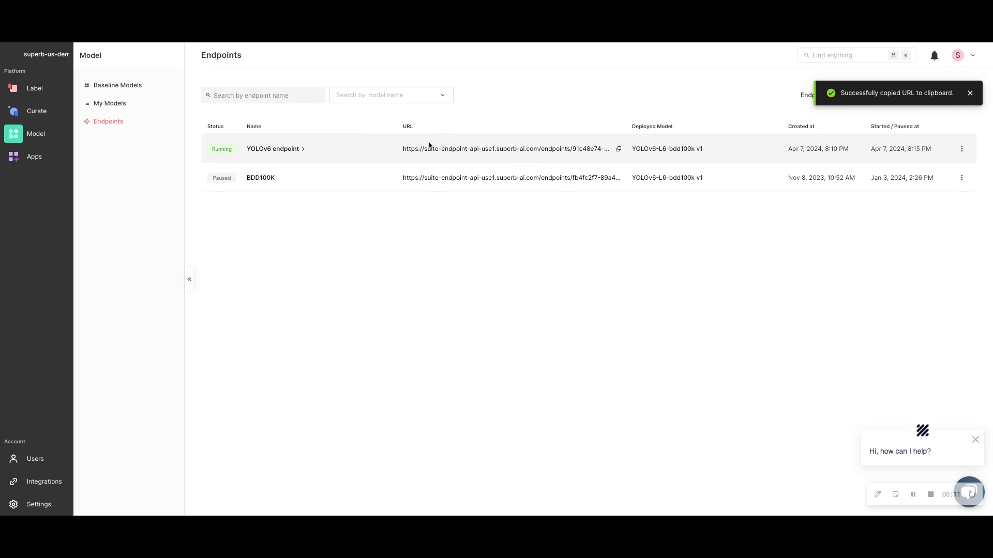
click(264, 150)
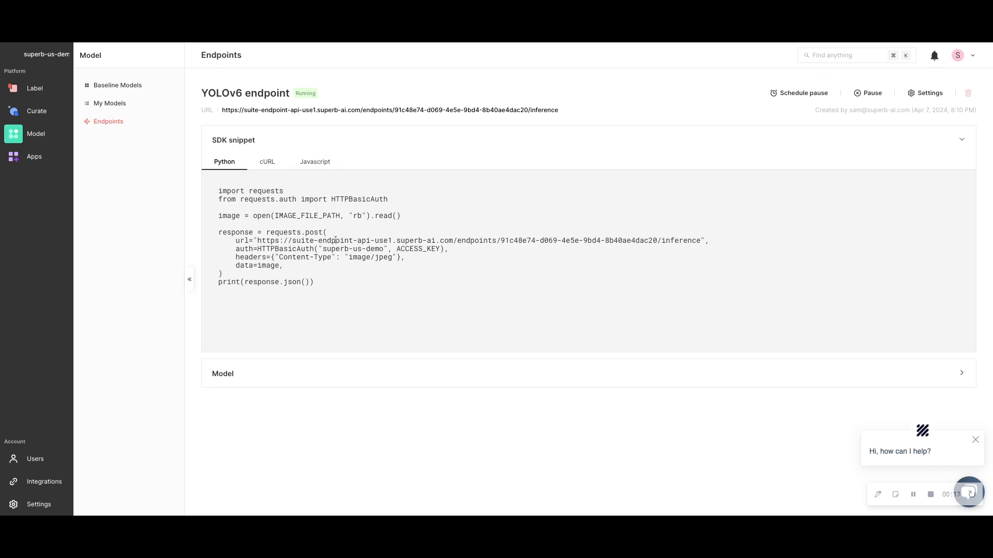
click(268, 162)
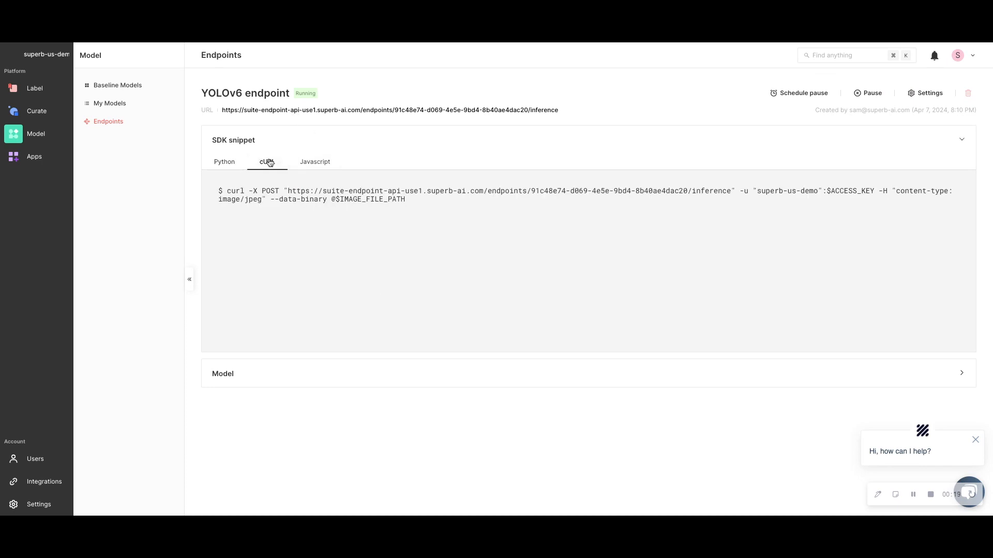
click(321, 164)
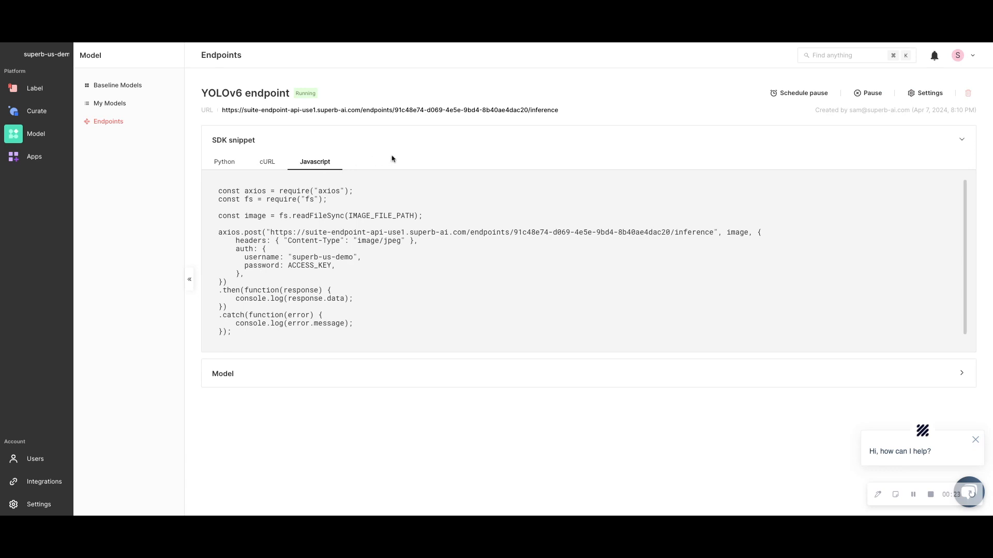
click(794, 98)
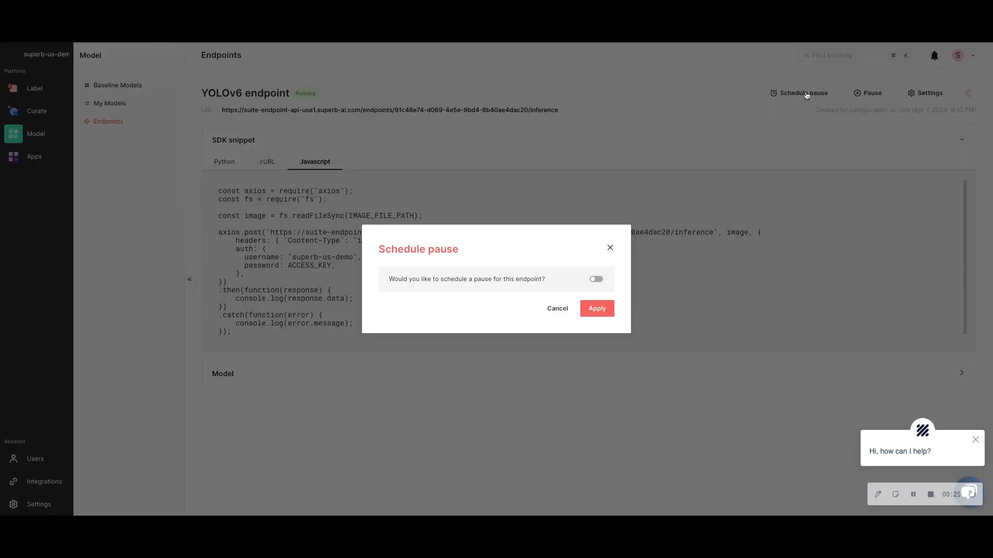
click(599, 281)
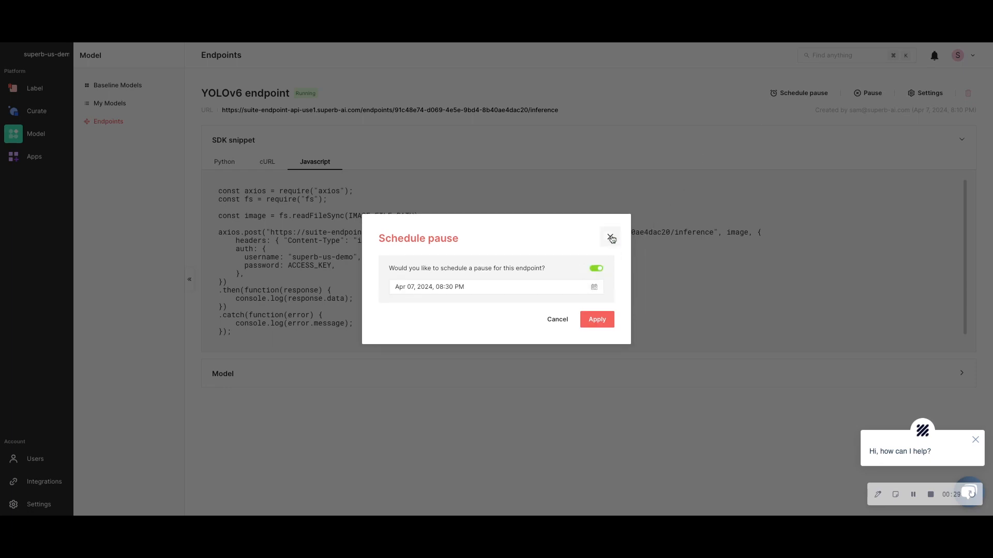
click(611, 237)
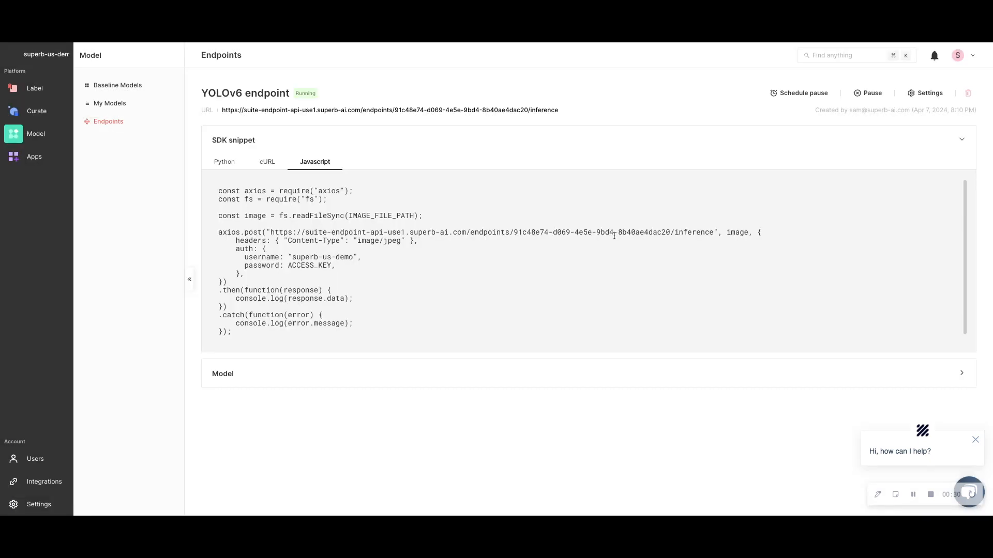
- Pause the running YOLOv6 endpoint immediately and check its status
click(867, 98)
mouse_move(312, 100)
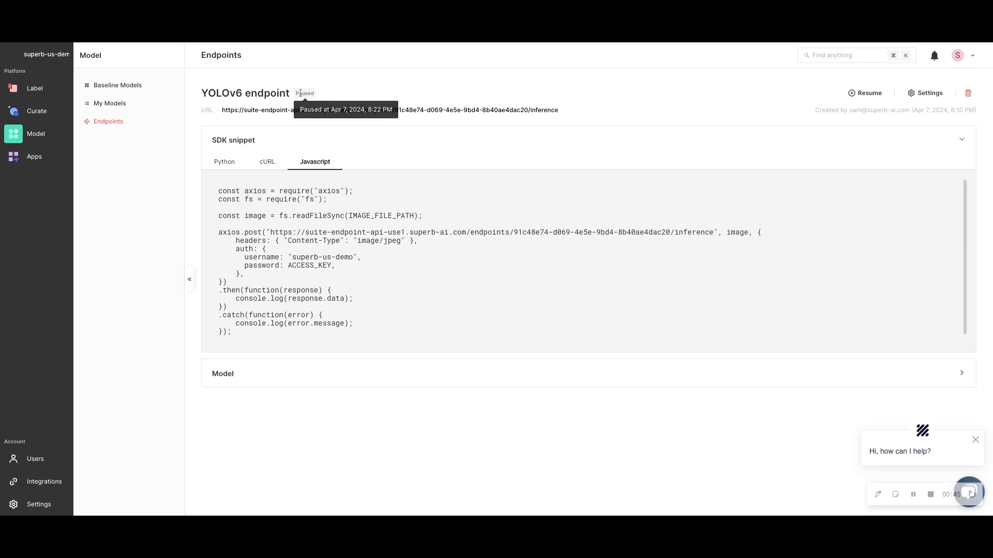